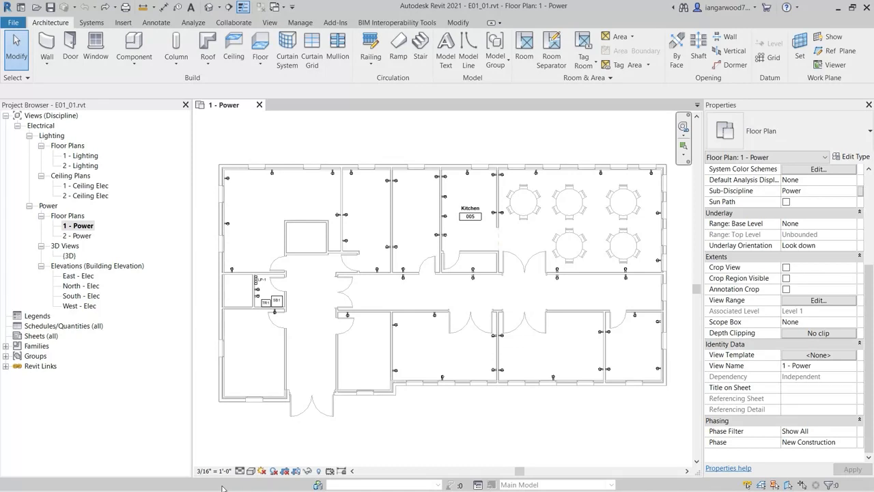
{"action": "left_click", "coordinate": [88, 227]}
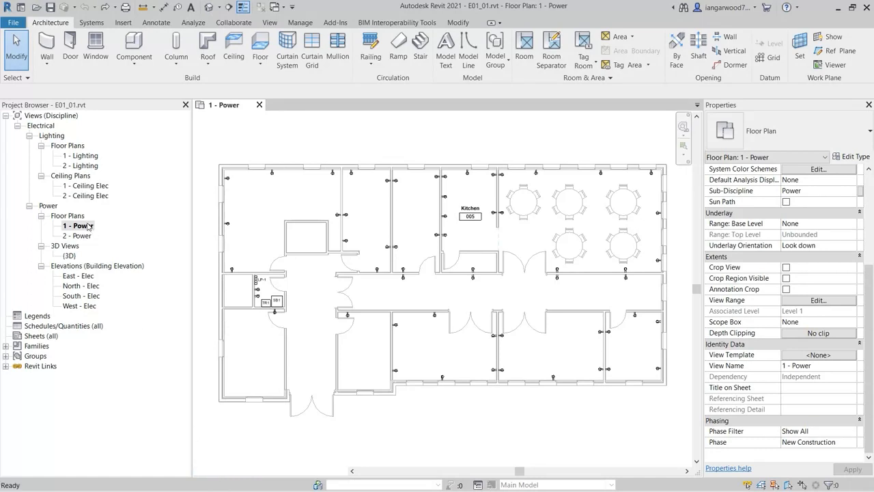
{"action": "left_click", "coordinate": [88, 226]}
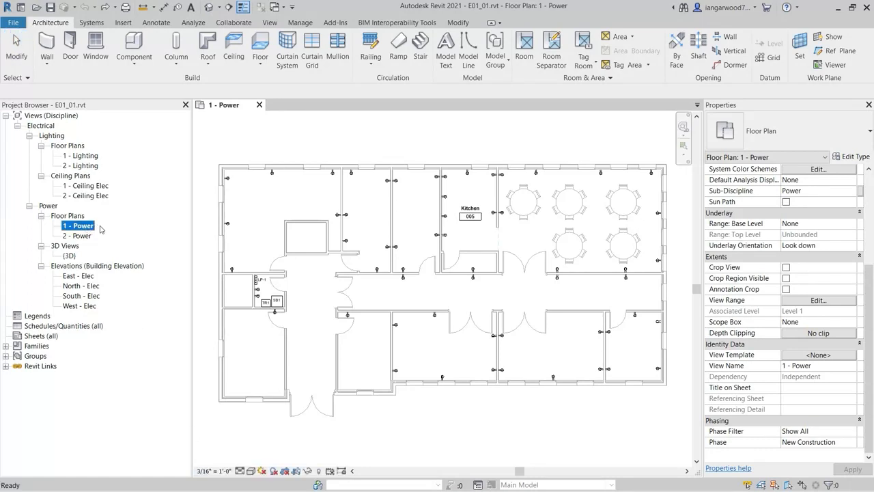
{"action": "left_click", "coordinate": [222, 145]}
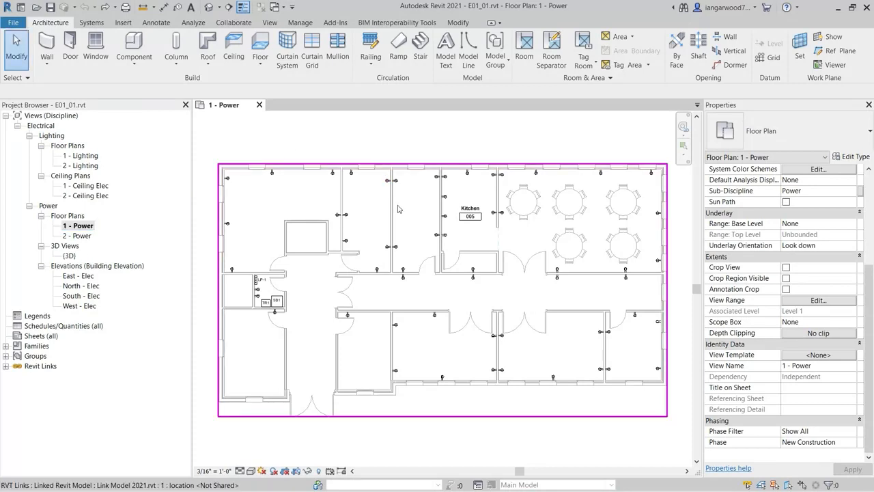
Show the System Browser and expand the unassigned electrical items down to the individual power components
{"action": "right_click", "coordinate": [421, 423]}
{"action": "mouse_move", "coordinate": [529, 400]}
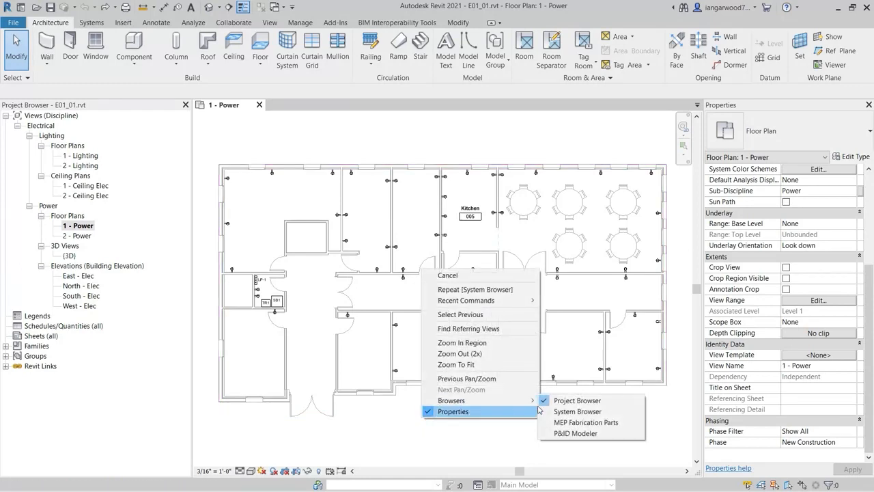
{"action": "left_click", "coordinate": [568, 412]}
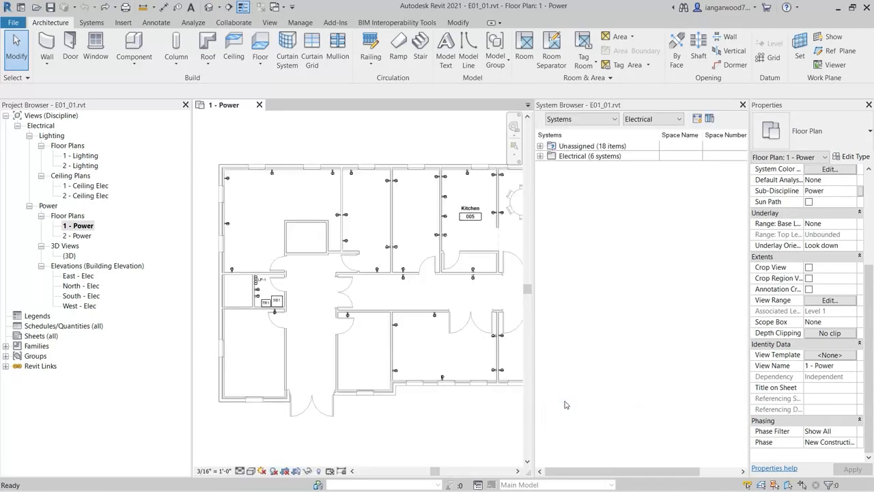
{"action": "left_click", "coordinate": [541, 146]}
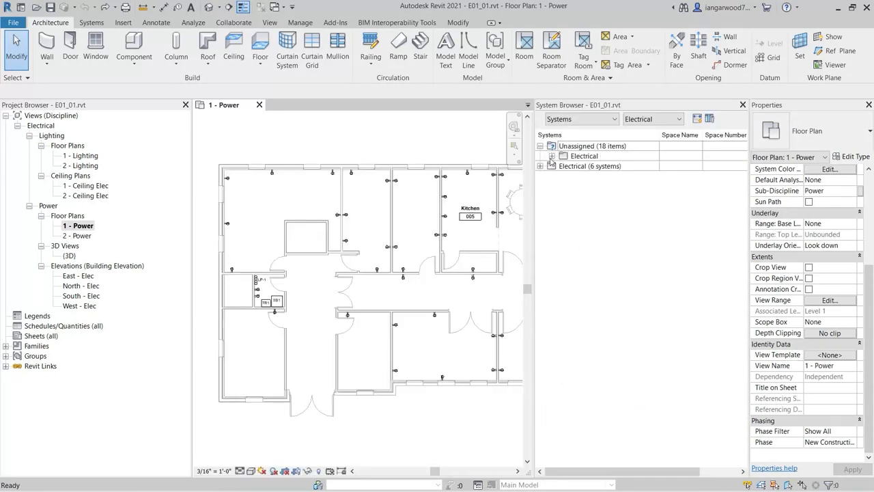
{"action": "left_click", "coordinate": [552, 156]}
{"action": "left_click", "coordinate": [563, 166]}
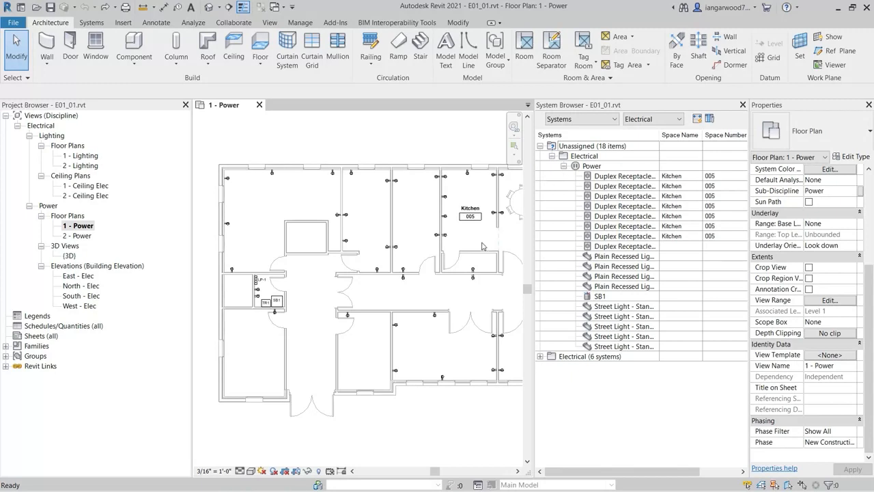
Create a power circuit on panel LP-1 from the eight unassigned duplex receptacles and clear the selection
{"action": "left_click", "coordinate": [615, 178]}
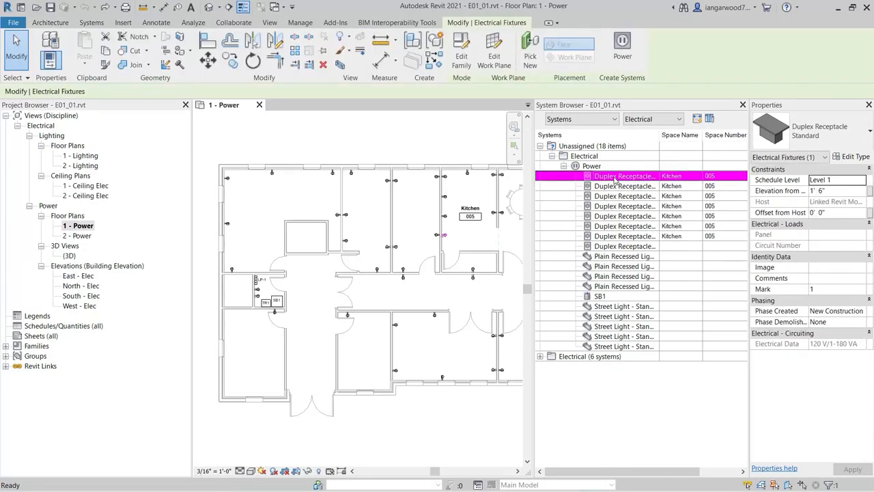
{"action": "left_click", "coordinate": [612, 248], "text": "shift"}
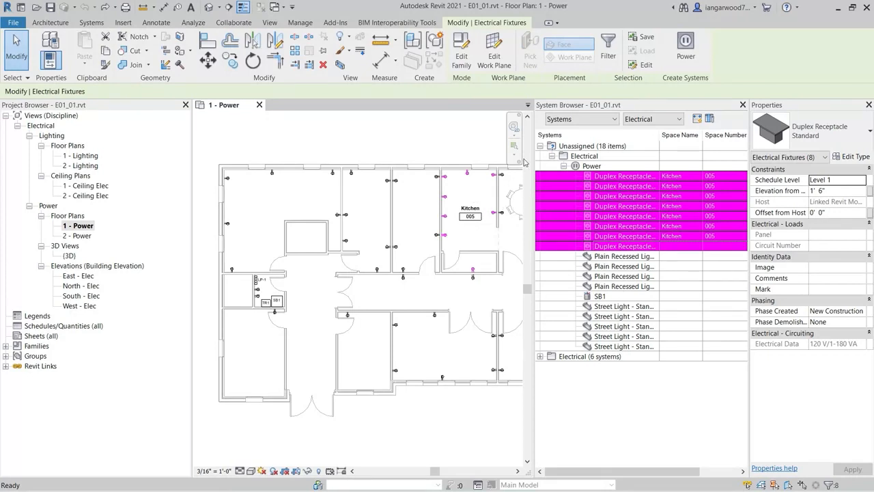
{"action": "left_click", "coordinate": [686, 52]}
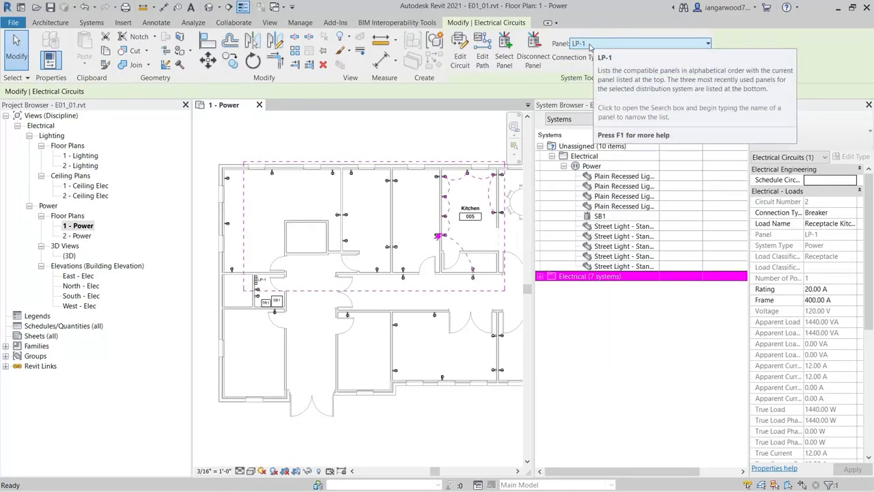
{"action": "left_click", "coordinate": [646, 355]}
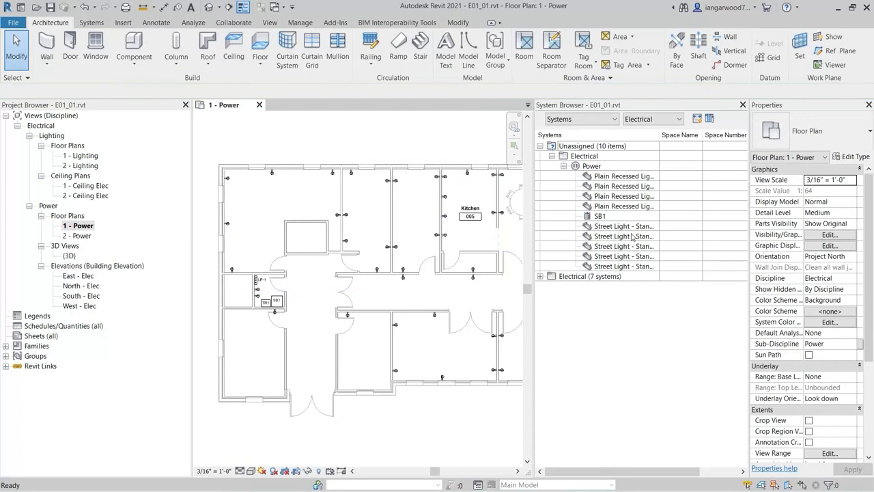
Open the 1 - Lighting floor plan and locate the four unassigned plain recessed lighting fixtures in it
{"action": "left_click", "coordinate": [602, 176]}
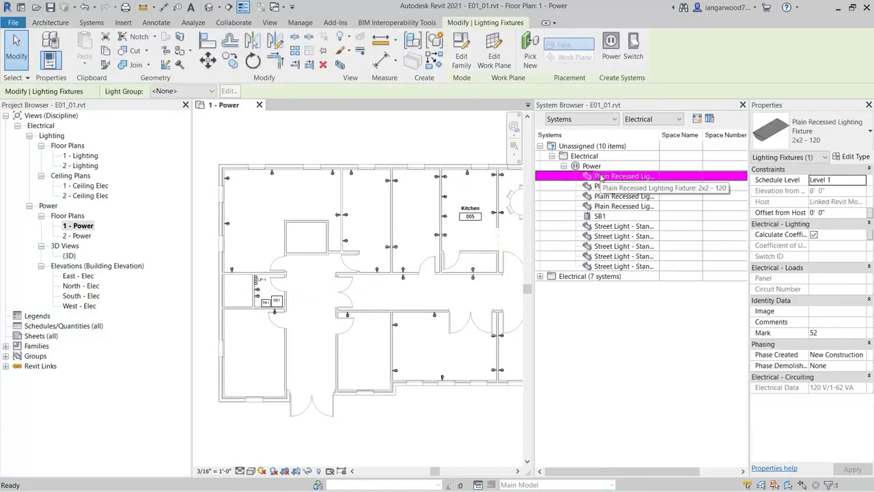
{"action": "left_click", "coordinate": [605, 207], "text": "shift"}
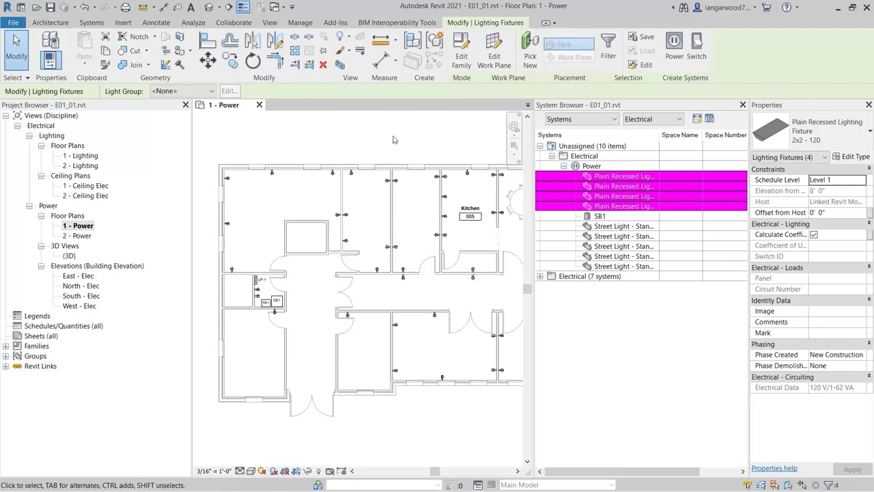
{"action": "left_click", "coordinate": [357, 124]}
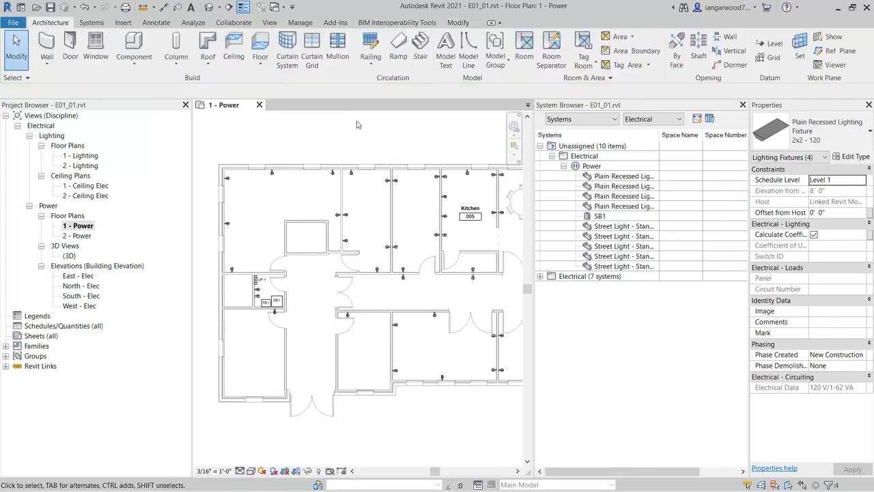
{"action": "double_click", "coordinate": [86, 156]}
{"action": "middle_click_drag", "start_coordinate": [464, 426], "coordinate": [253, 414]}
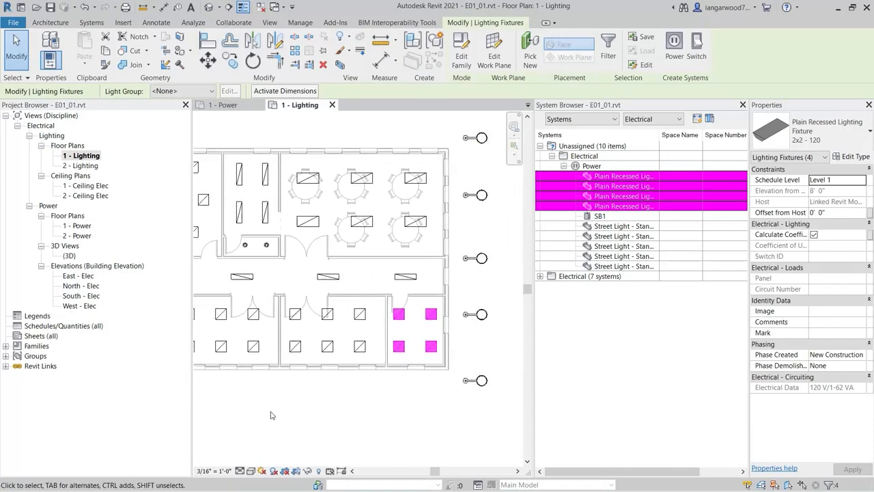
{"action": "left_click", "coordinate": [392, 419]}
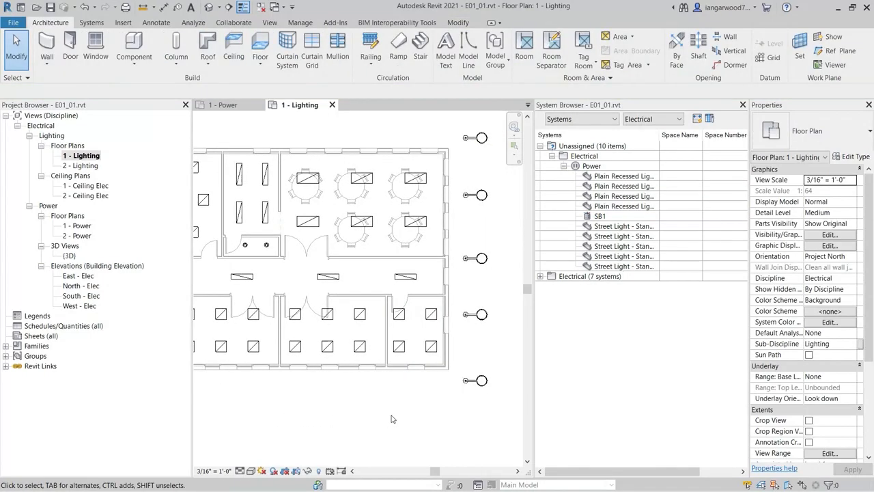
Try to add an unassigned recessed fixture in the corner room to the neighbouring room's LP-1 lighting circuit, and cancel the circuit edit
{"action": "left_click", "coordinate": [363, 353]}
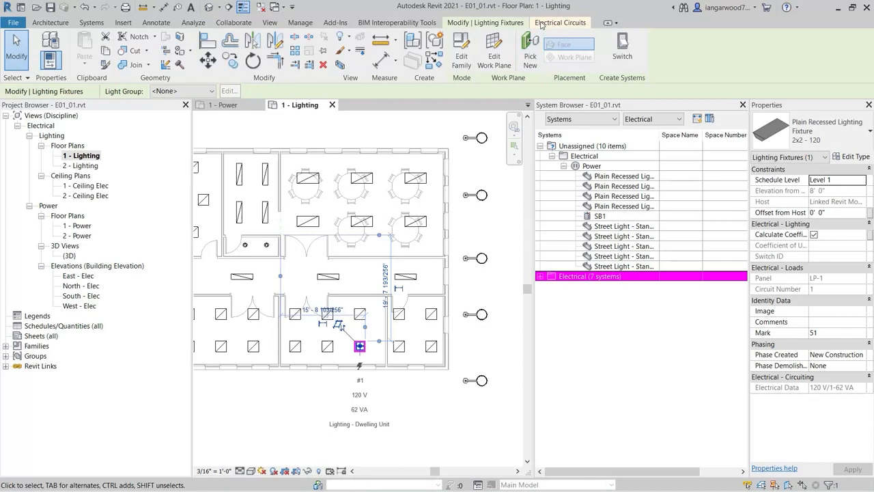
{"action": "left_click", "coordinate": [551, 24]}
{"action": "left_click", "coordinate": [199, 52]}
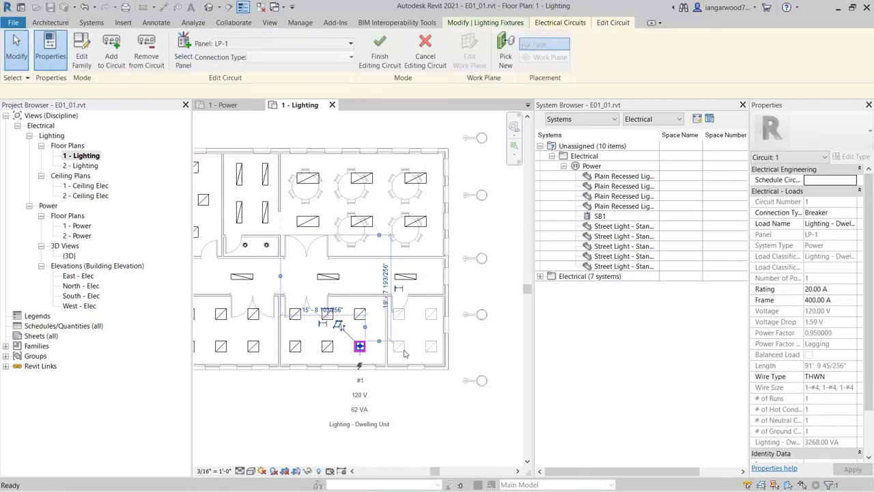
{"action": "left_click", "coordinate": [400, 347]}
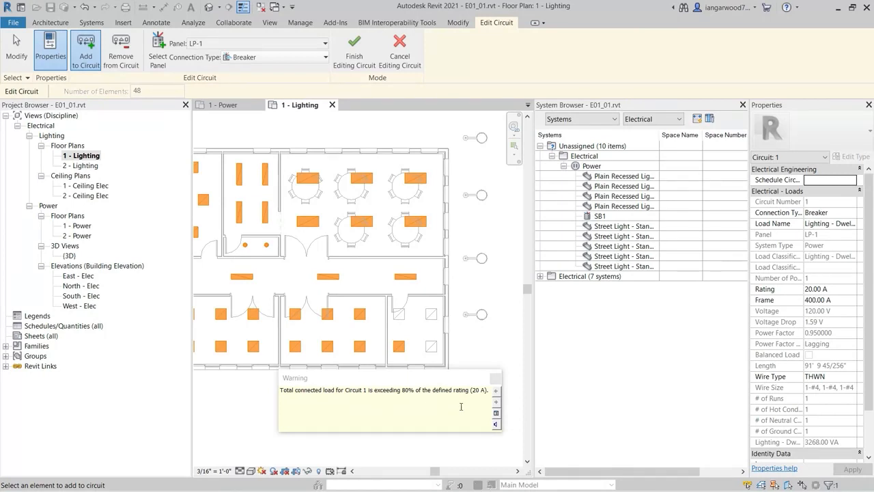
{"action": "left_click", "coordinate": [496, 380]}
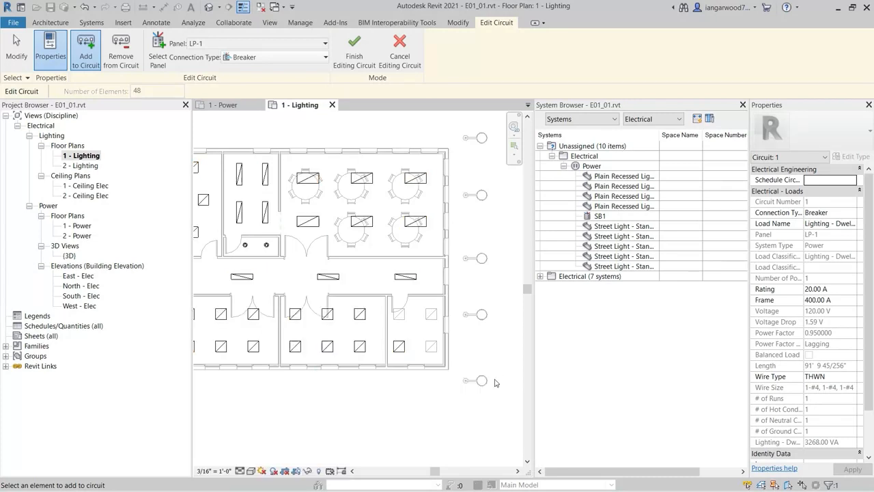
{"action": "left_click", "coordinate": [402, 50]}
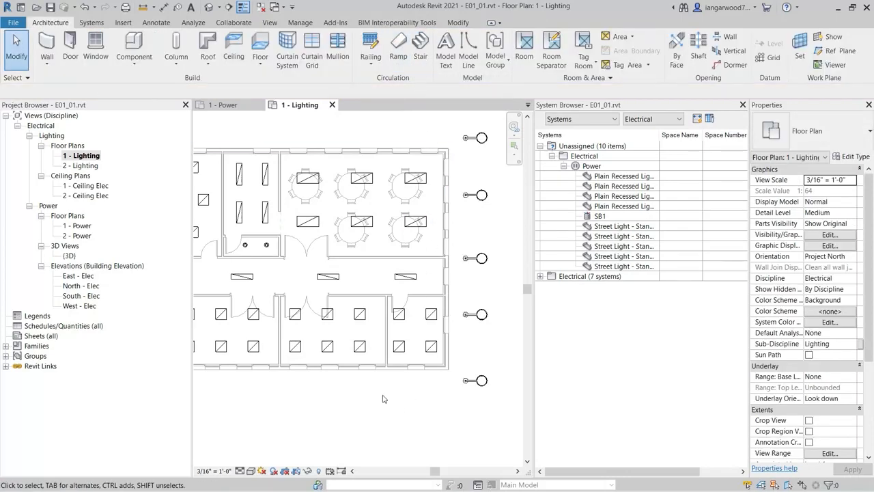
Create a power circuit on LP-1 from the corner room's four recessed fixtures and add the twelve fixtures of the two adjacent rooms
{"action": "left_click_drag", "start_coordinate": [383, 393], "coordinate": [455, 301]}
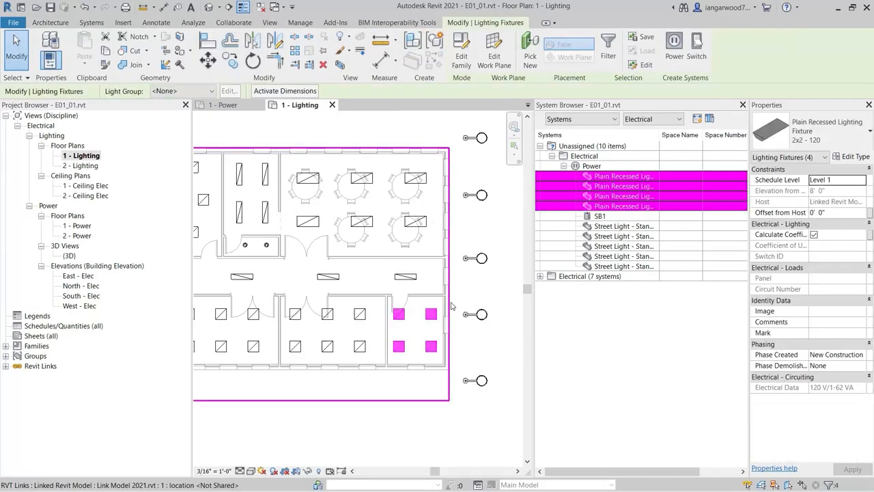
{"action": "left_click", "coordinate": [675, 48]}
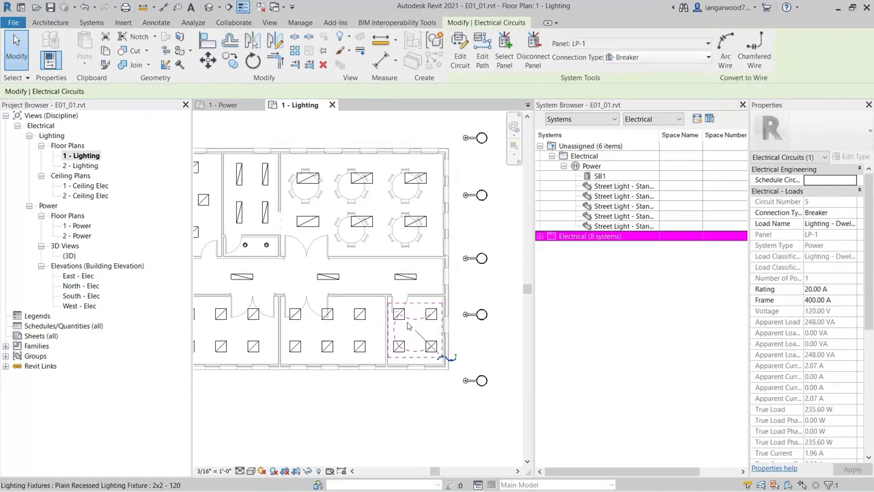
{"action": "left_click", "coordinate": [459, 62]}
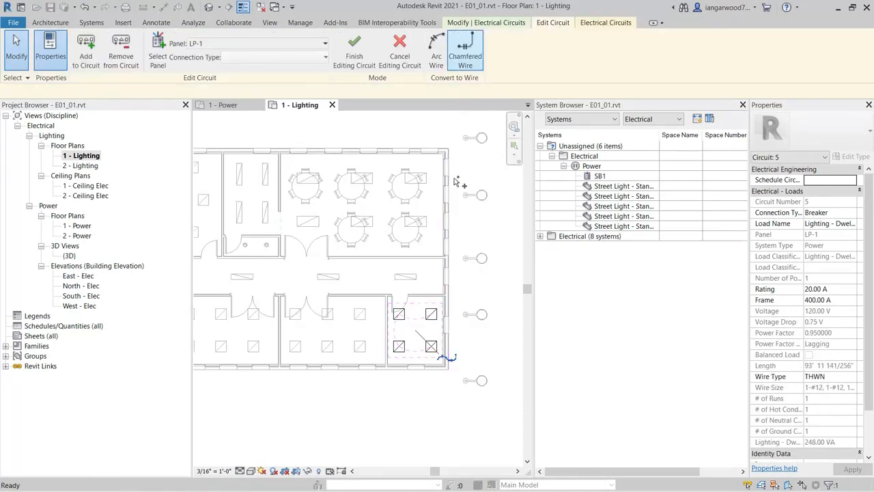
{"action": "middle_click_drag", "start_coordinate": [299, 434], "coordinate": [351, 428]}
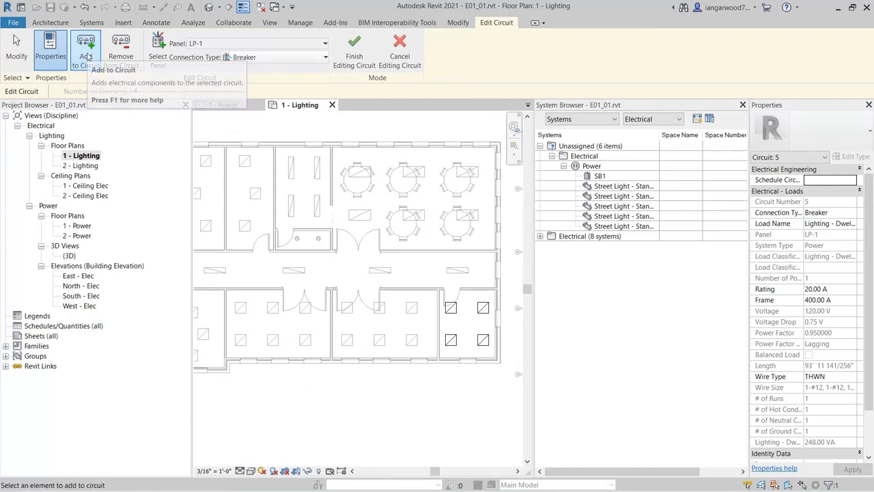
{"action": "left_click_drag", "start_coordinate": [230, 386], "coordinate": [422, 290]}
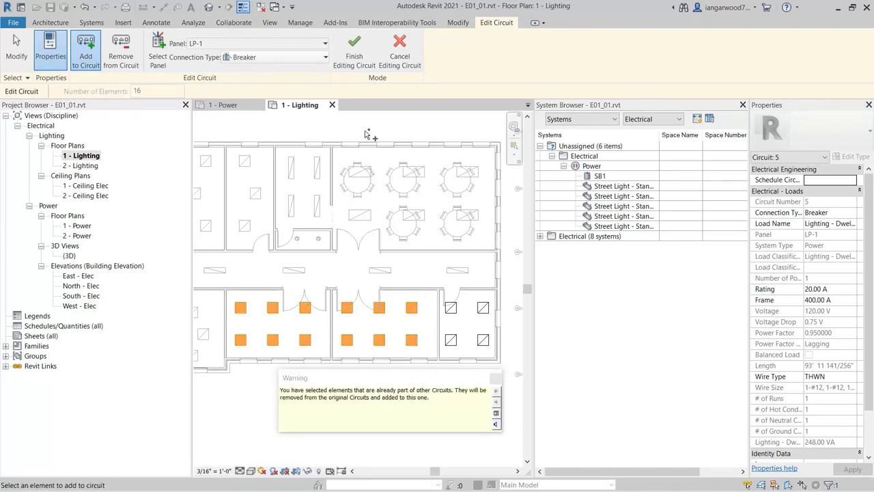
{"action": "left_click", "coordinate": [355, 57]}
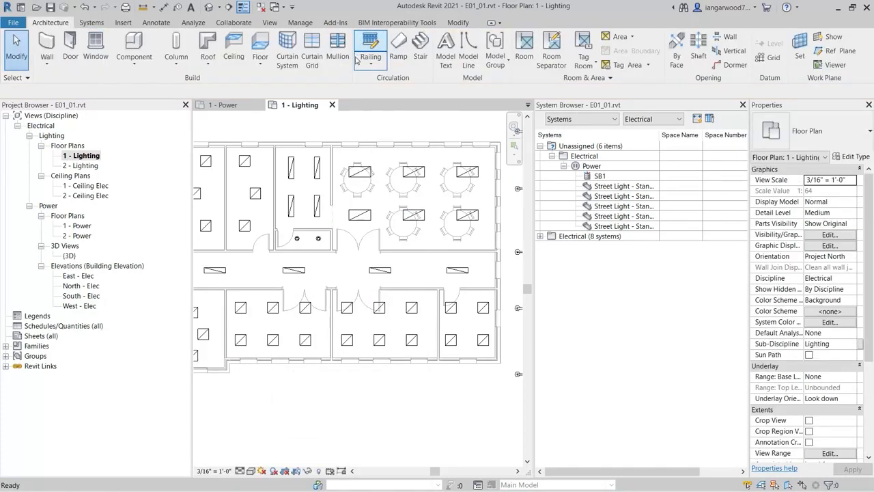
Create a power circuit from the five street lights outside the building, declining the Feed Through Lugs connection to LP-1
{"action": "middle_click_drag", "start_coordinate": [445, 420], "coordinate": [343, 441]}
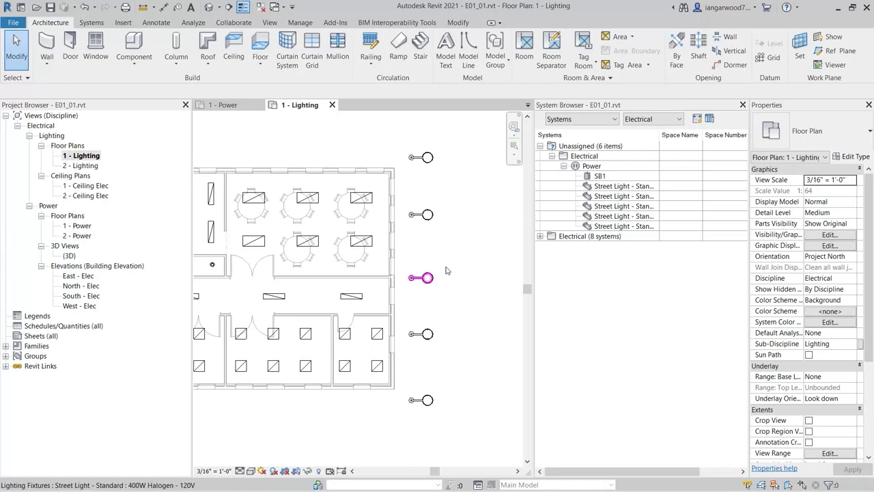
{"action": "left_click_drag", "start_coordinate": [458, 144], "coordinate": [423, 436]}
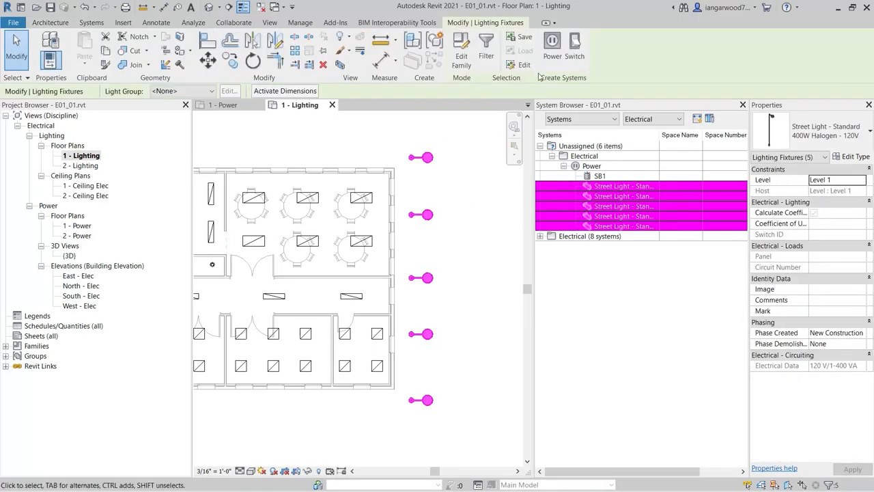
{"action": "left_click", "coordinate": [552, 55]}
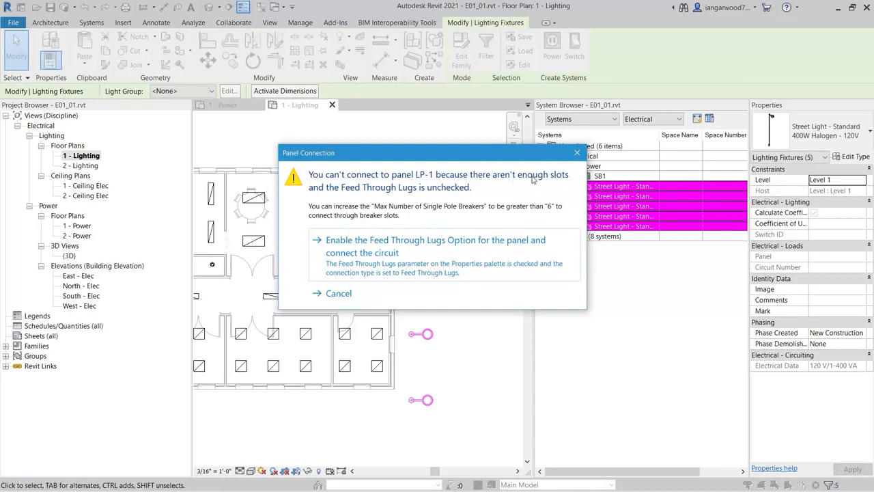
{"action": "left_click", "coordinate": [338, 295]}
In the 1 - Power floor plan, set panel LP-1's maximum number of single pole breakers to 12
{"action": "middle_click_drag", "start_coordinate": [241, 443], "coordinate": [382, 410]}
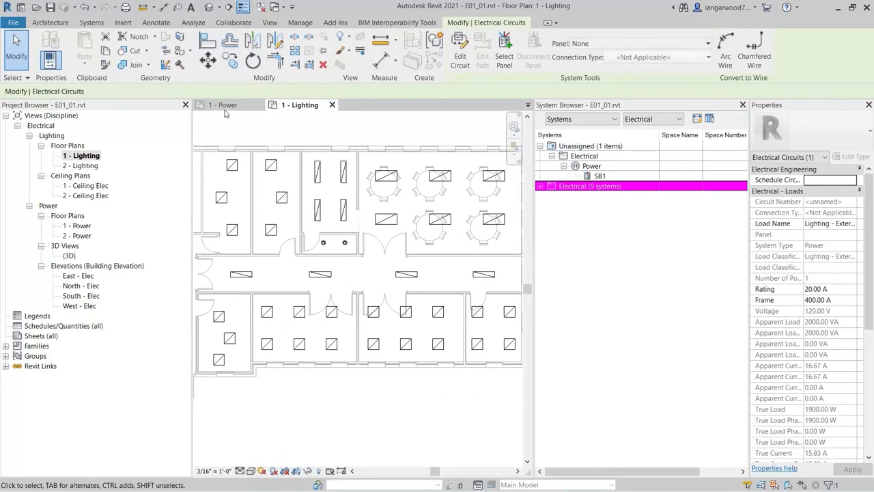
{"action": "left_click", "coordinate": [225, 106]}
{"action": "scroll", "coordinate": [262, 277], "scroll_direction": "up", "scroll_amount": 5}
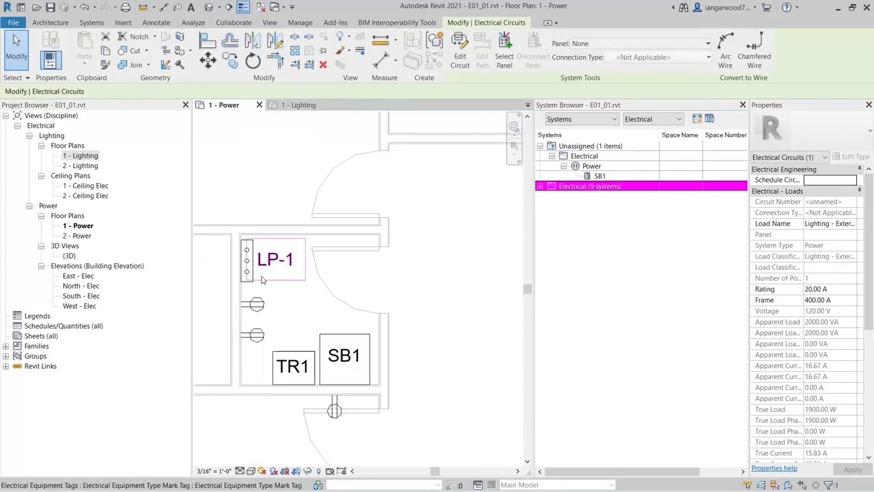
{"action": "left_click", "coordinate": [247, 275]}
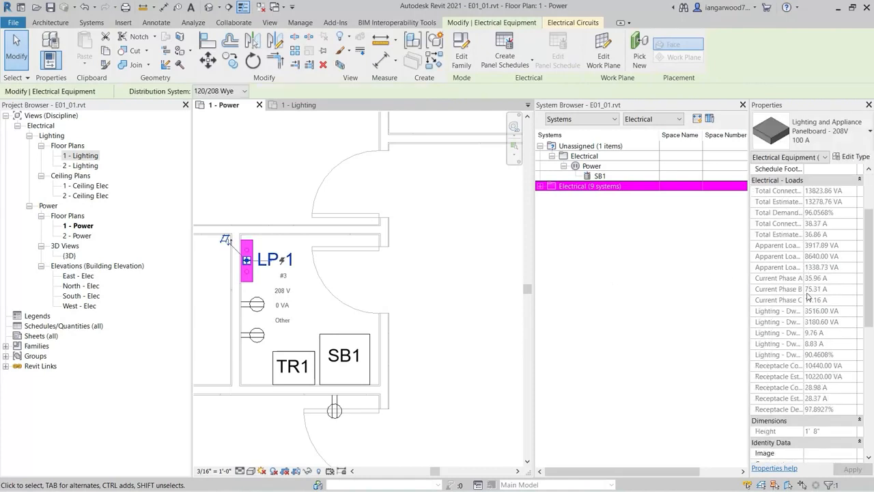
{"action": "scroll", "coordinate": [808, 295], "scroll_direction": "down", "scroll_amount": 7}
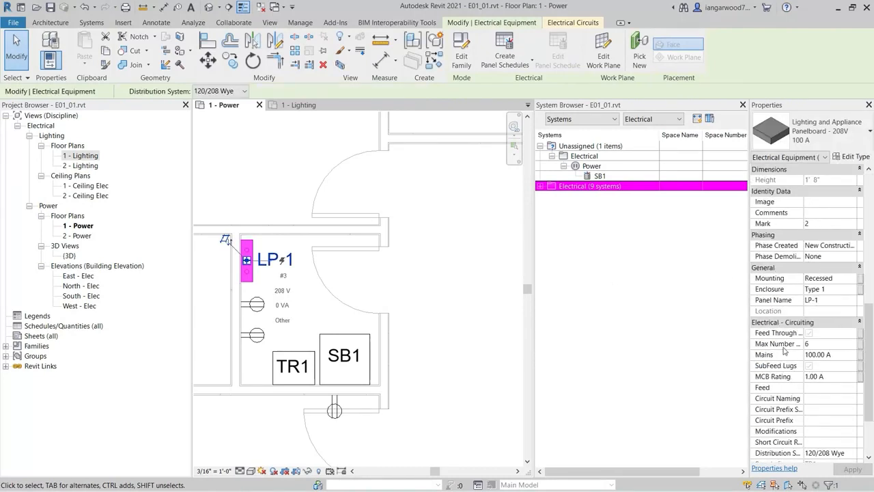
{"action": "left_click", "coordinate": [843, 344]}
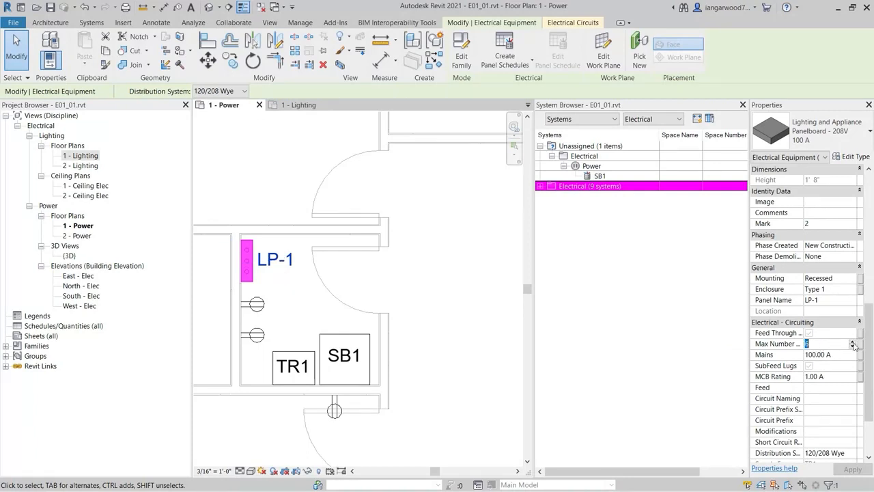
{"action": "left_click", "coordinate": [854, 342]}
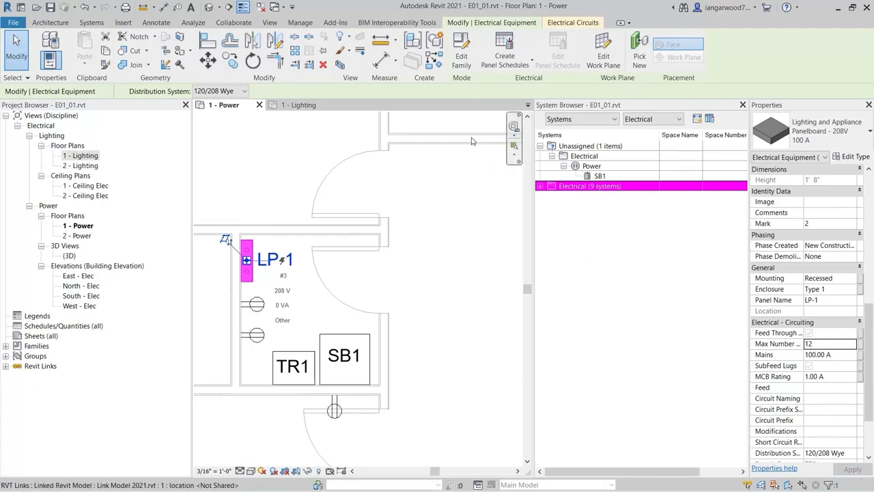
Return to the 1 - Lighting floor plan and connect the circuit of the five street lights to panel LP-1
{"action": "left_click", "coordinate": [306, 110]}
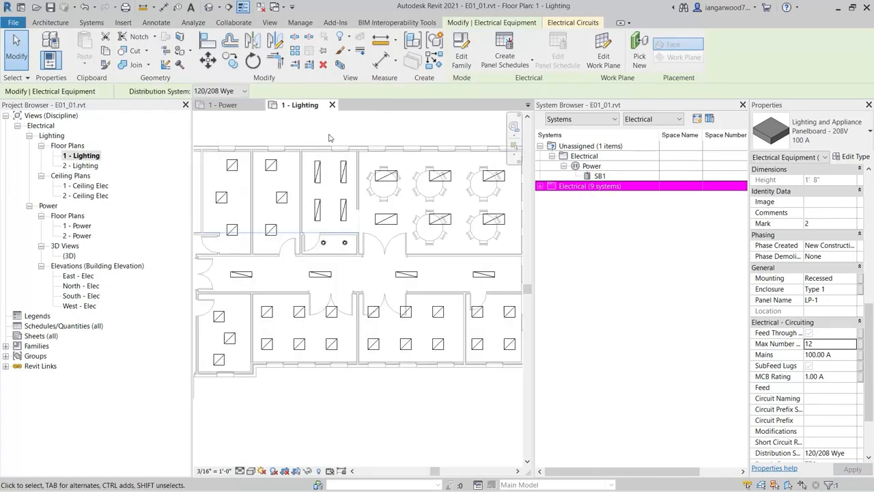
{"action": "middle_click_drag", "start_coordinate": [451, 270], "coordinate": [315, 300]}
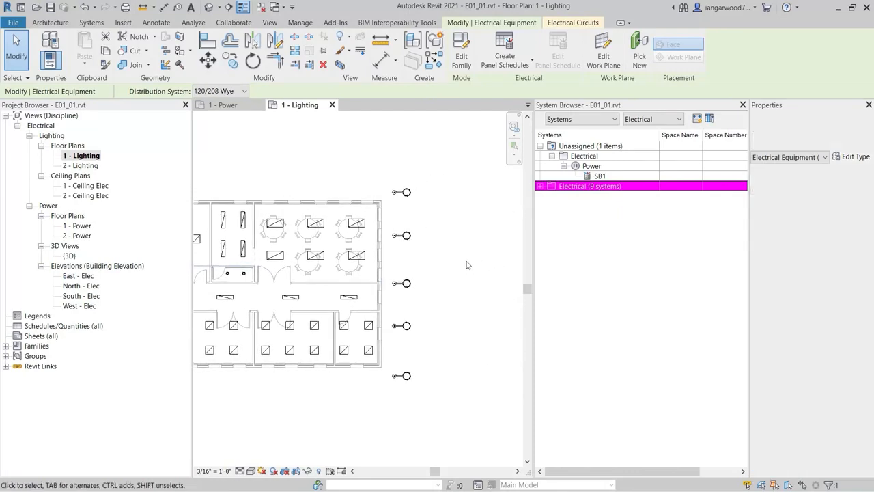
{"action": "left_click", "coordinate": [467, 265]}
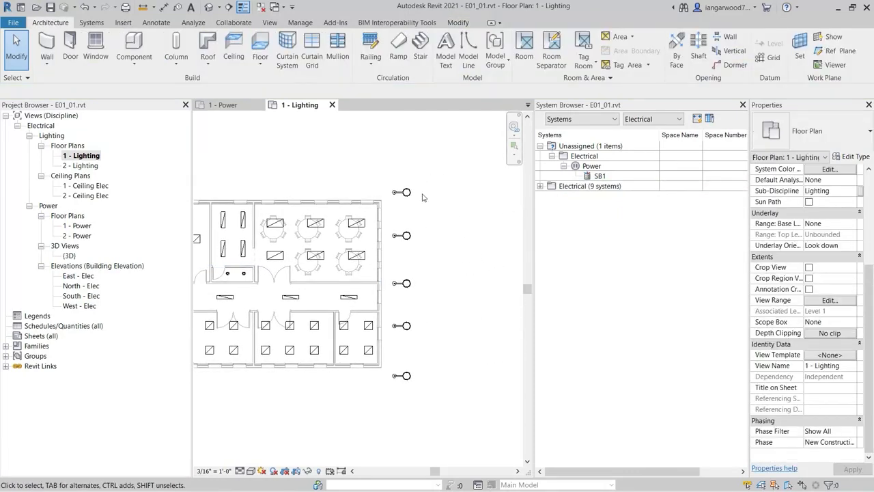
{"action": "key", "text": "Tab"}
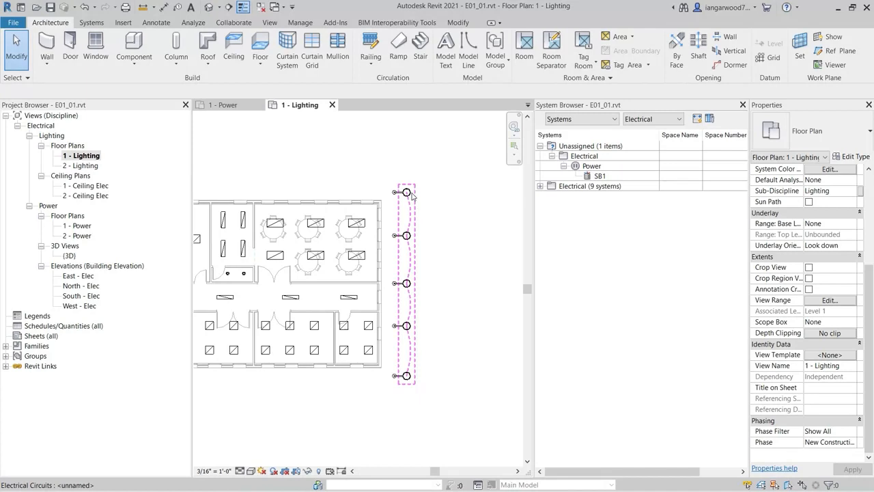
{"action": "left_click", "coordinate": [412, 197]}
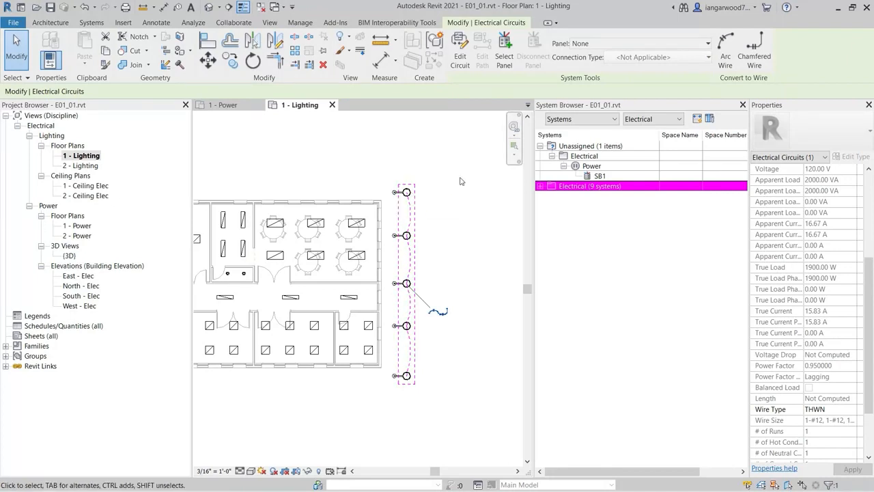
{"action": "left_click", "coordinate": [705, 49]}
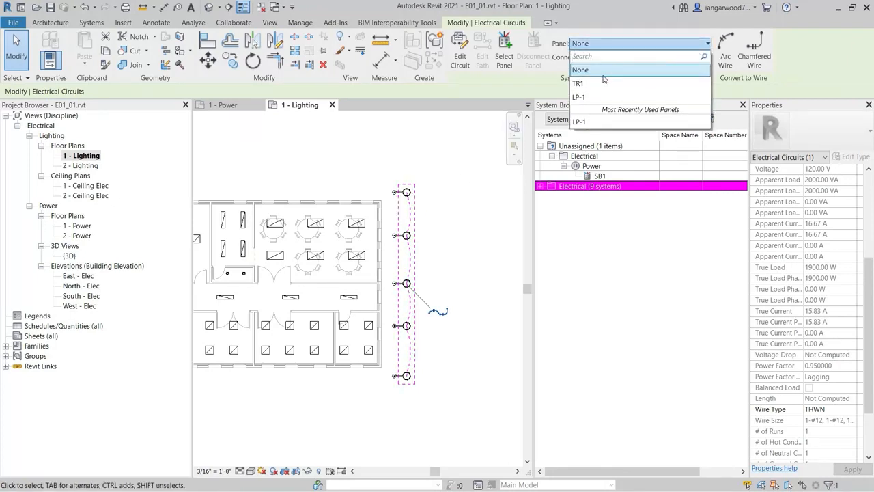
{"action": "left_click", "coordinate": [567, 121]}
{"action": "left_click", "coordinate": [482, 205]}
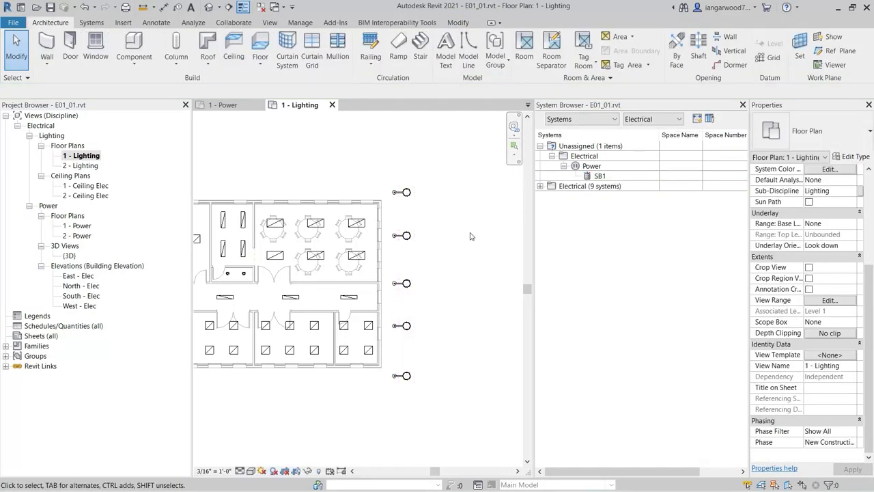
Check the street light circuit's properties and the default circuit rating in the general Electrical Settings
{"action": "key", "text": "Tab"}
{"action": "left_click", "coordinate": [413, 194]}
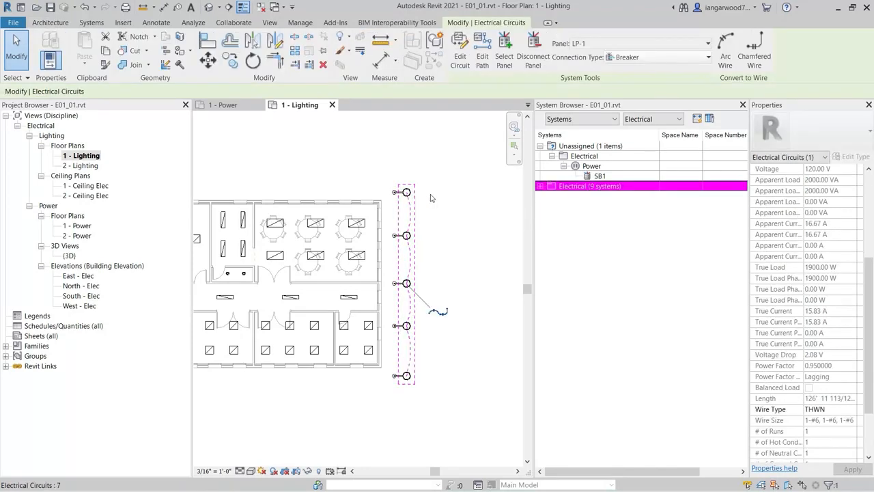
{"action": "scroll", "coordinate": [787, 310], "scroll_direction": "up", "scroll_amount": 4}
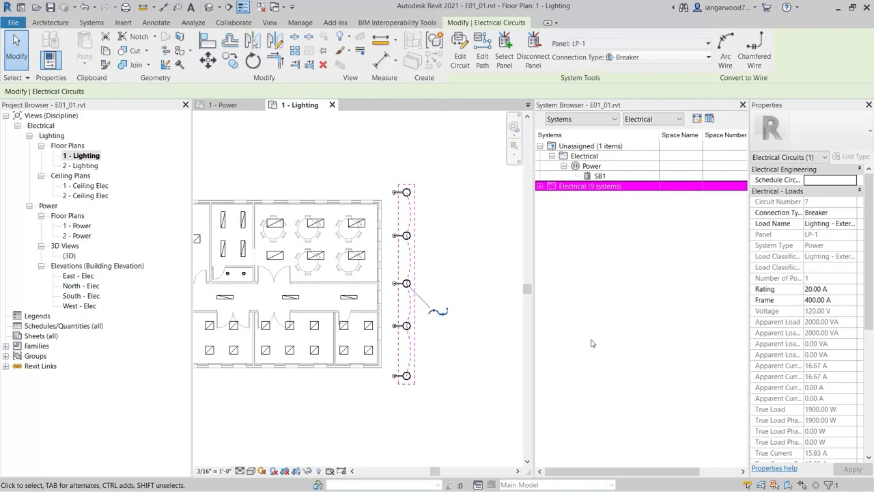
{"action": "left_click", "coordinate": [484, 359]}
{"action": "key", "text": "s"}
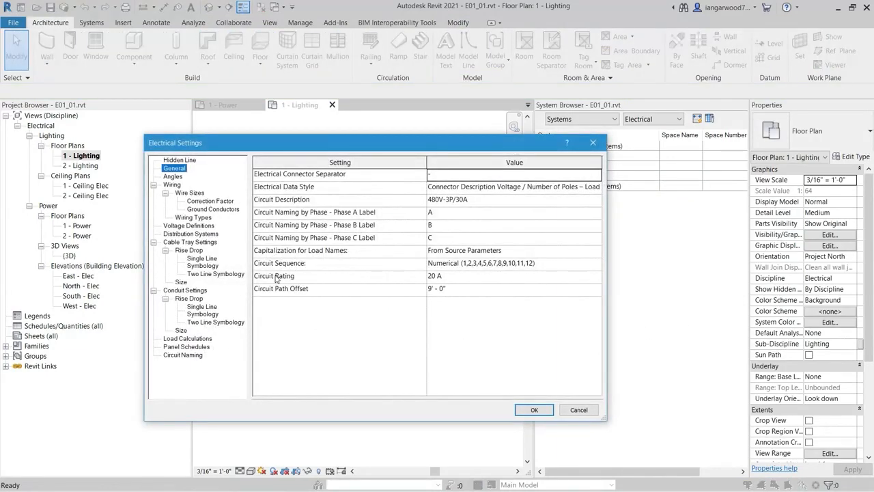
{"action": "left_click", "coordinate": [452, 279]}
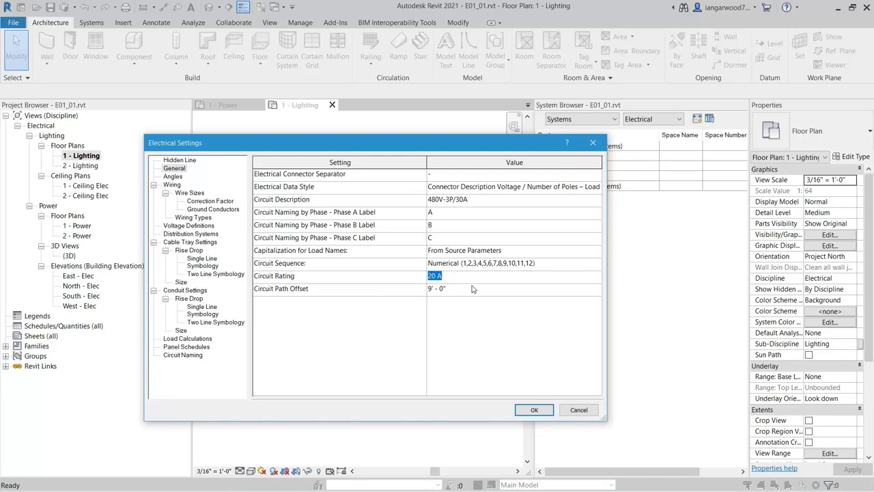
{"action": "left_click", "coordinate": [537, 410]}
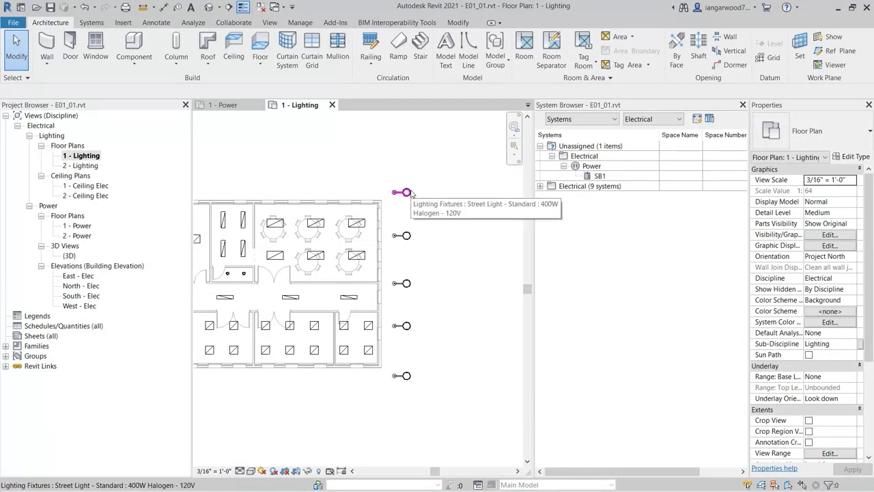
Set the rating of the street light circuit to 30 A
{"action": "key", "text": "Tab"}
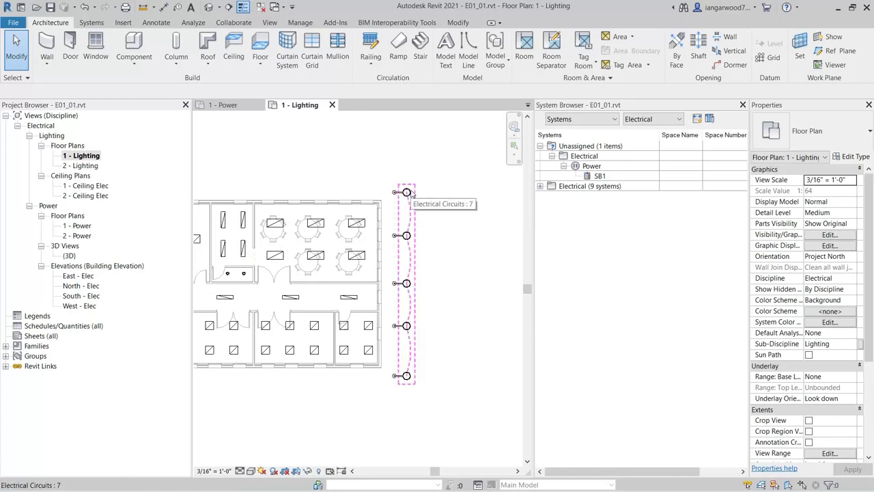
{"action": "left_click", "coordinate": [411, 194]}
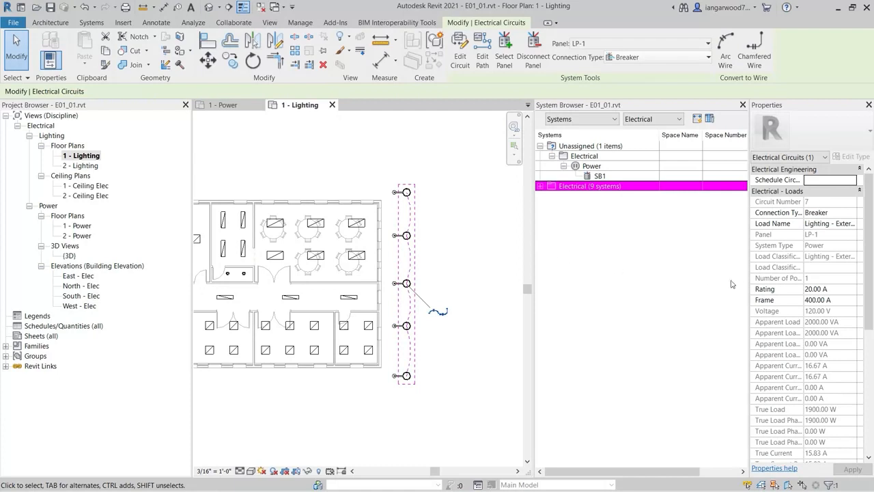
{"action": "left_click", "coordinate": [838, 291]}
{"action": "type", "text": "30"}
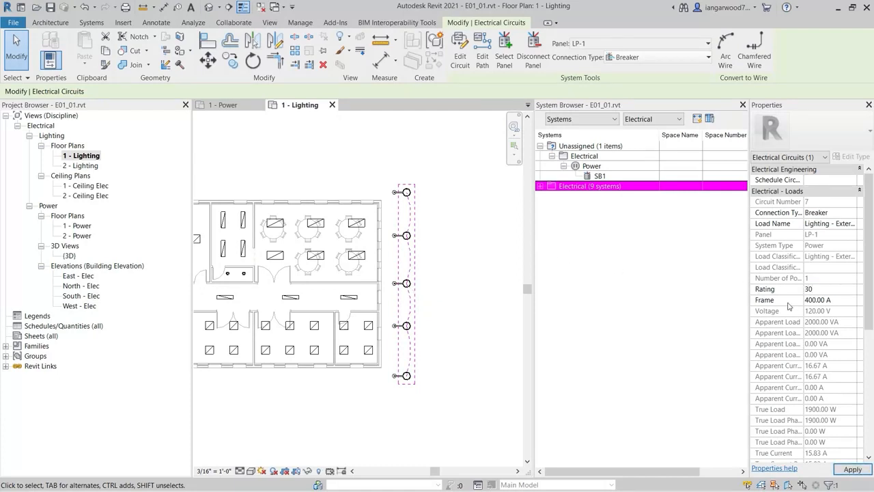
{"action": "left_click", "coordinate": [478, 366]}
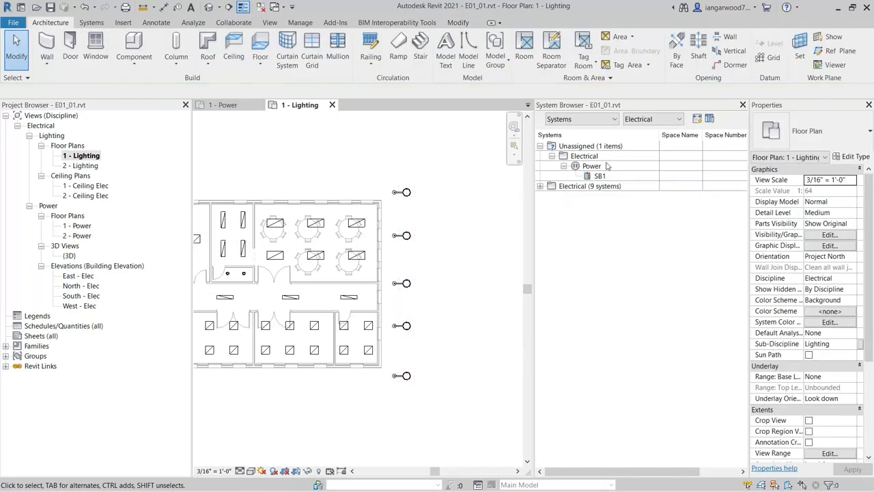
Check the remaining unassigned electrical items in the System Browser and view the whole lighting floor plan
{"action": "left_click", "coordinate": [585, 156]}
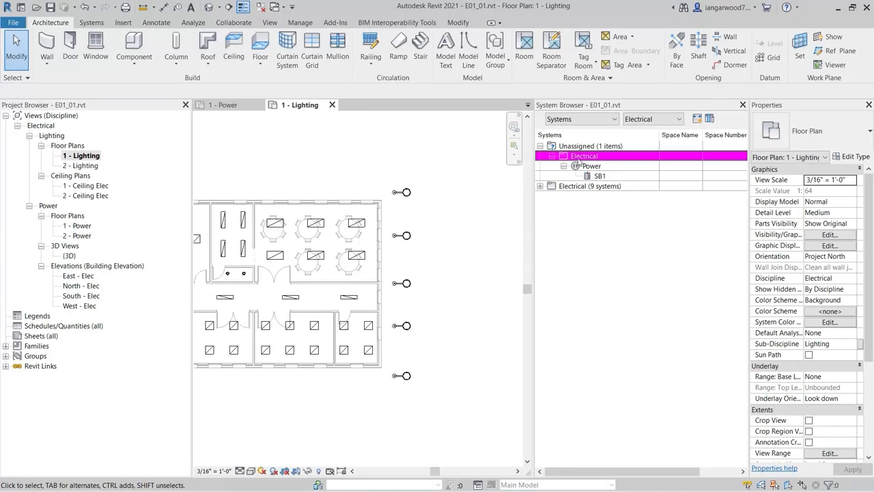
{"action": "scroll", "coordinate": [444, 253], "scroll_direction": "down", "scroll_amount": 1}
{"action": "scroll", "coordinate": [443, 253], "scroll_direction": "down", "scroll_amount": 1}
{"action": "middle_click_drag", "start_coordinate": [375, 188], "coordinate": [408, 200]}
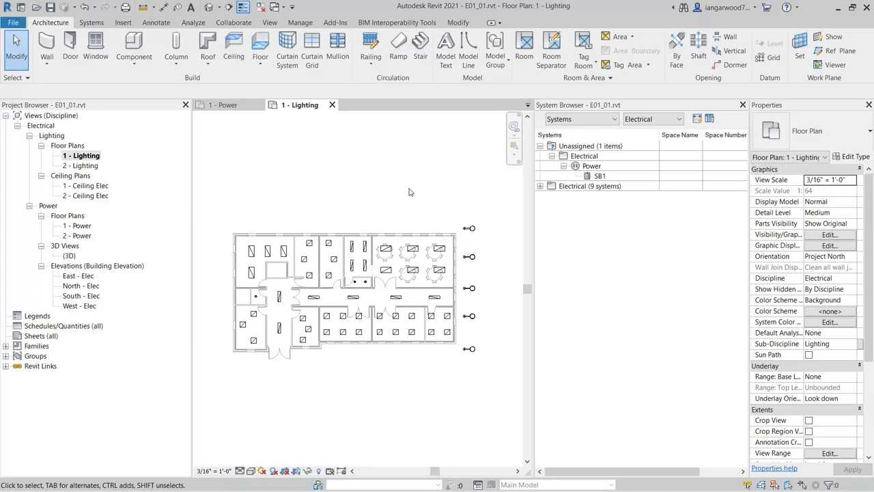